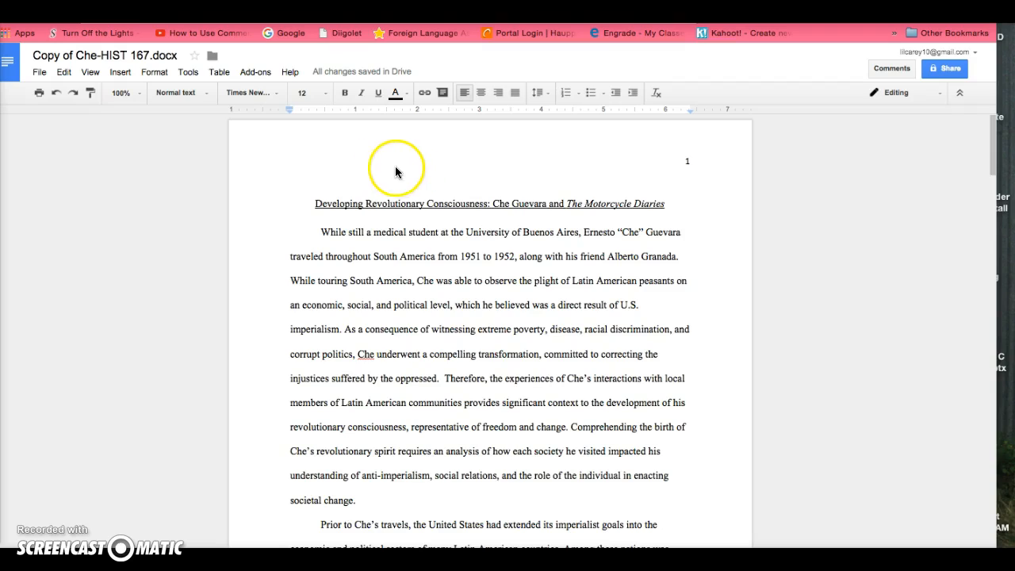
# - Open the add-ons gallery, browse the available add-ons such as Kaizena Mini and Lucidchart Diagrams, then close it
pyautogui.click(256, 77)
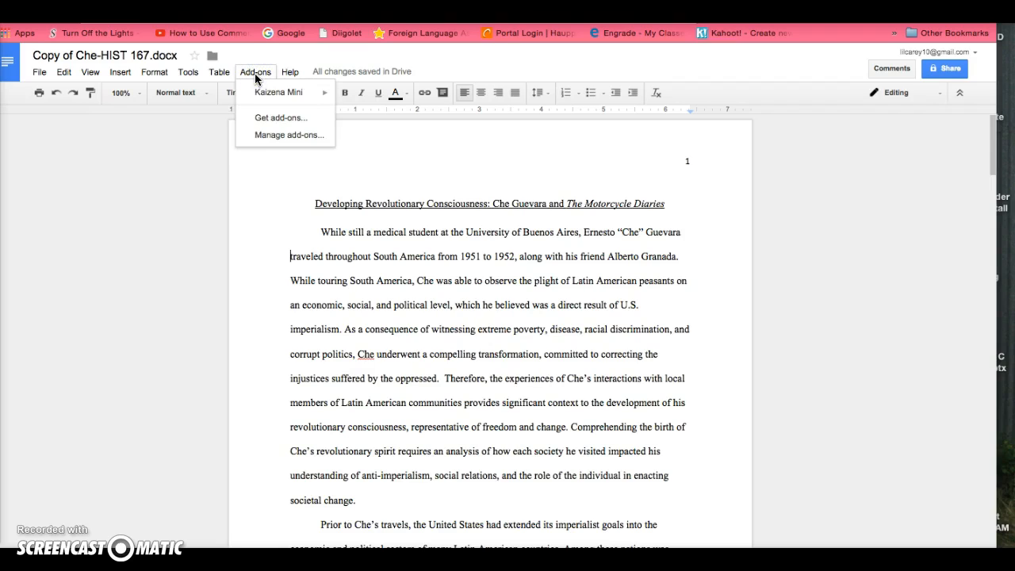
pyautogui.click(258, 94)
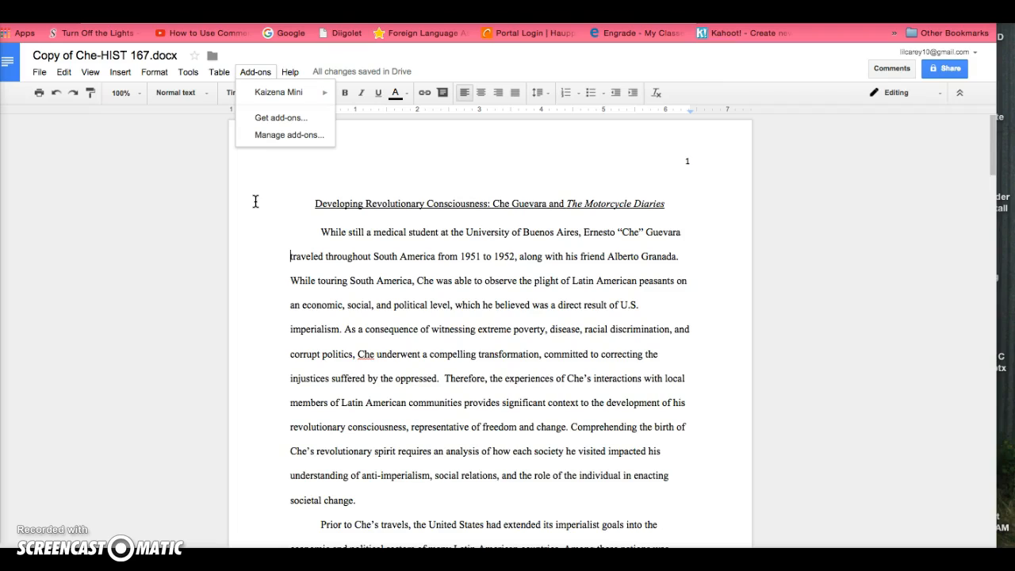
pyautogui.click(272, 120)
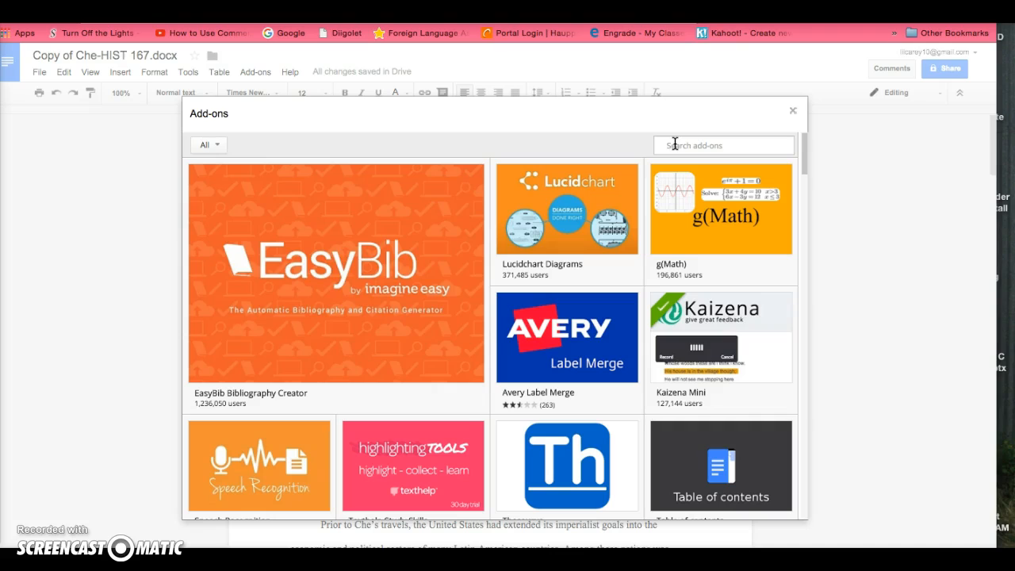
pyautogui.moveTo(672, 304)
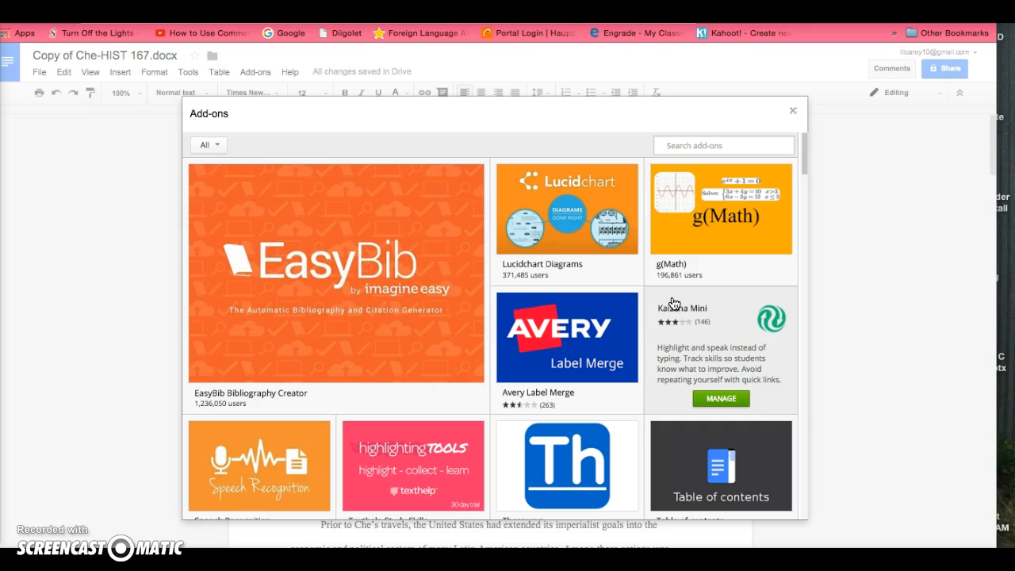
pyautogui.moveTo(580, 247)
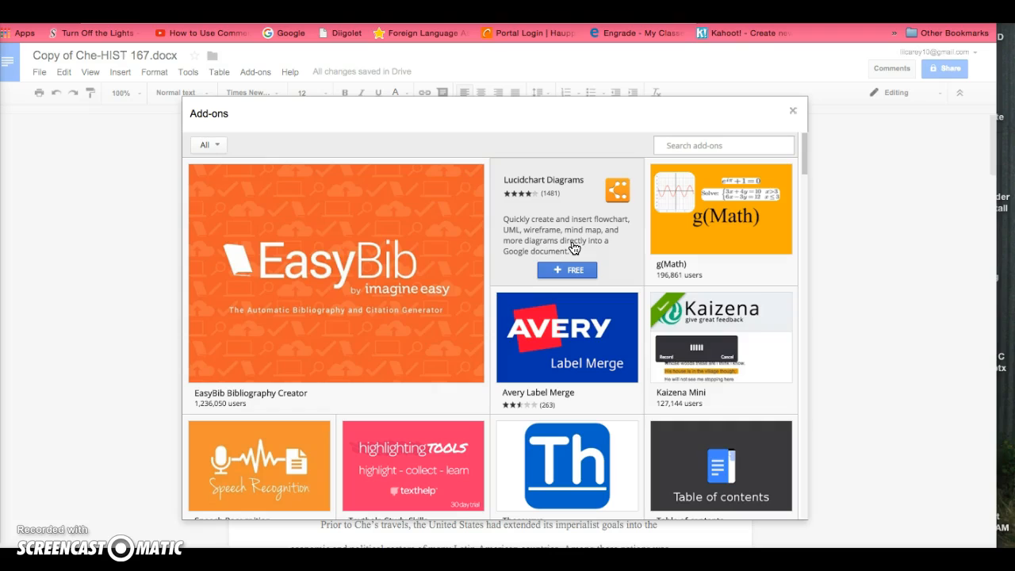
pyautogui.click(562, 272)
pyautogui.click(794, 111)
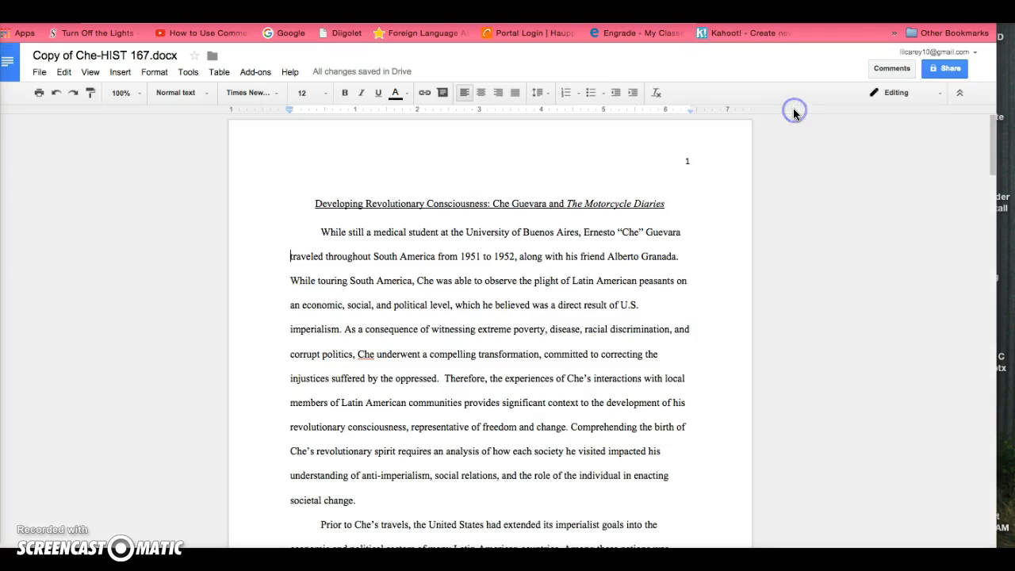
# - Open the Kaizena Mini add-on and choose to give feedback on this document
pyautogui.click(246, 77)
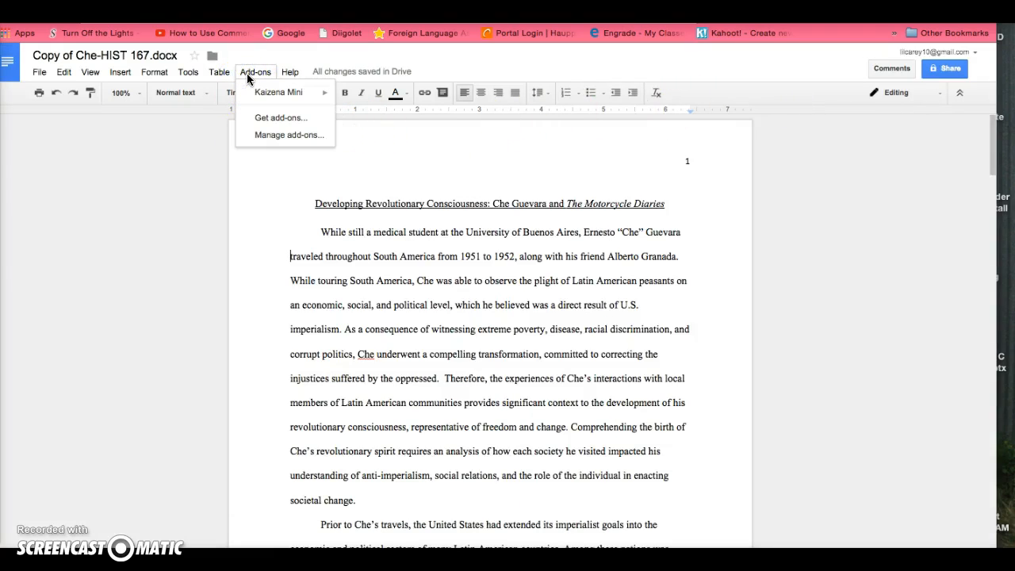
pyautogui.click(258, 92)
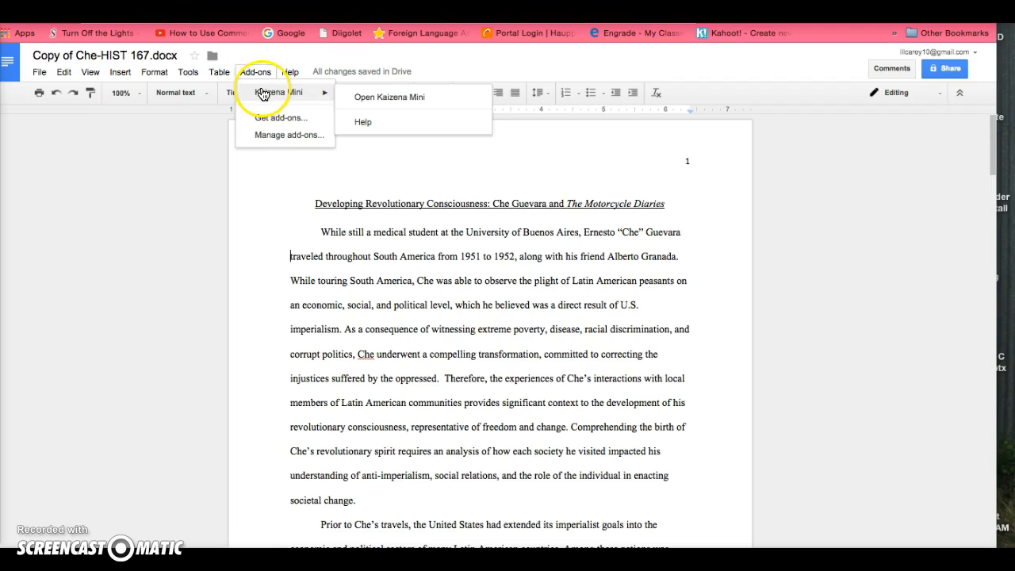
pyautogui.click(368, 98)
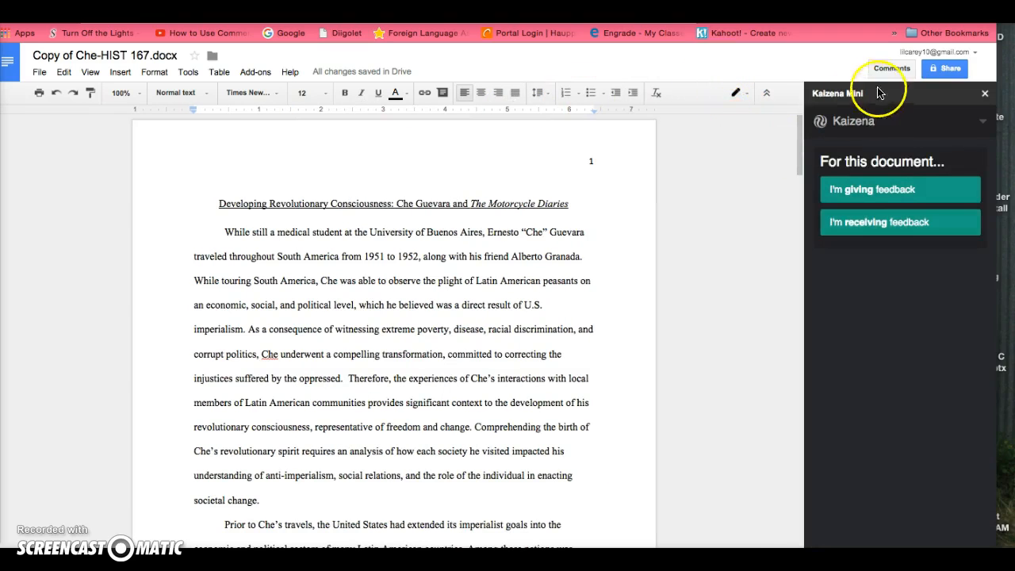
pyautogui.click(866, 194)
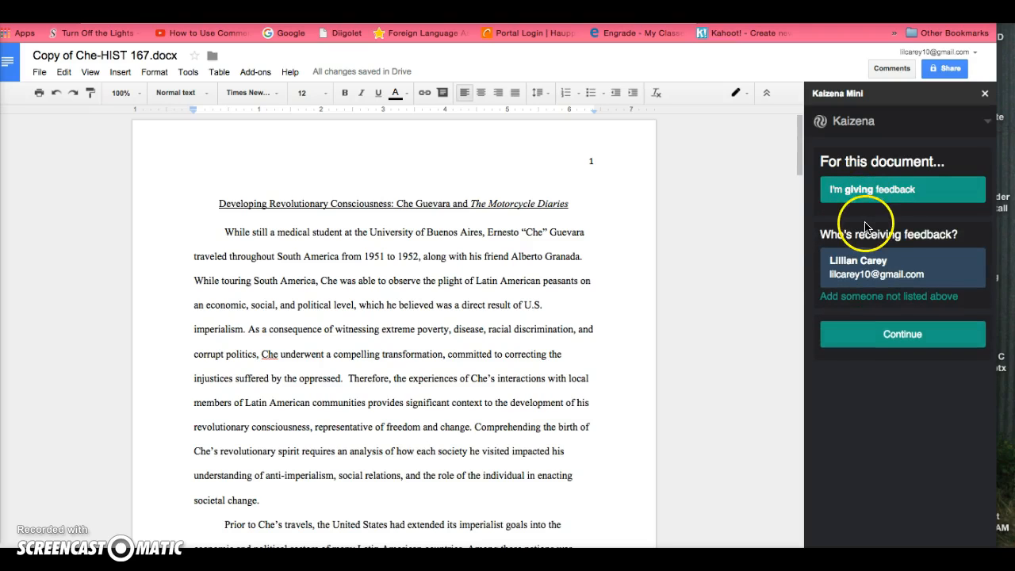
# - Add another feedback recipient by searching their e-mail address, selecting the matching school account, and continue
pyautogui.click(865, 299)
pyautogui.click(843, 304)
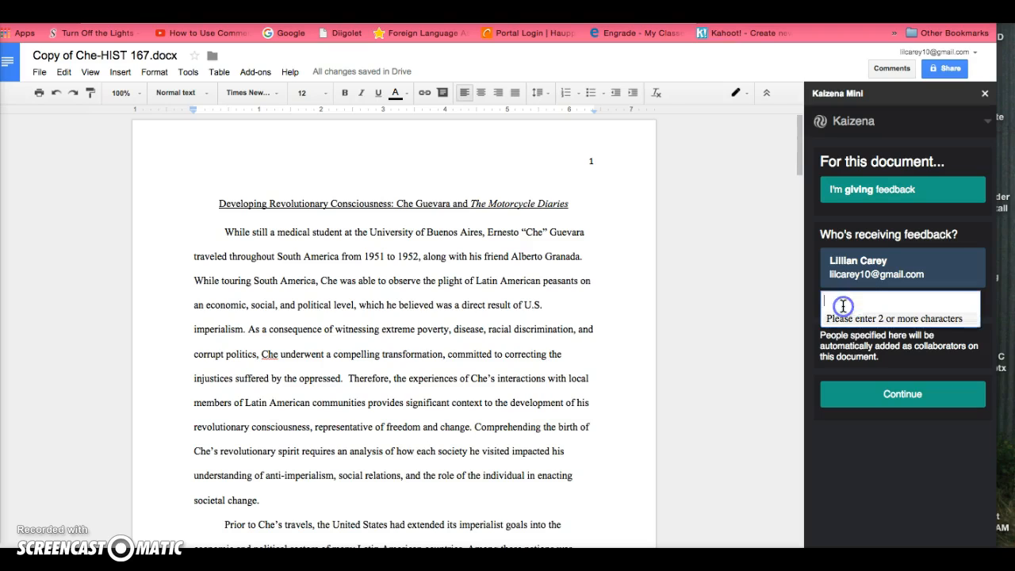
pyautogui.write('carey')
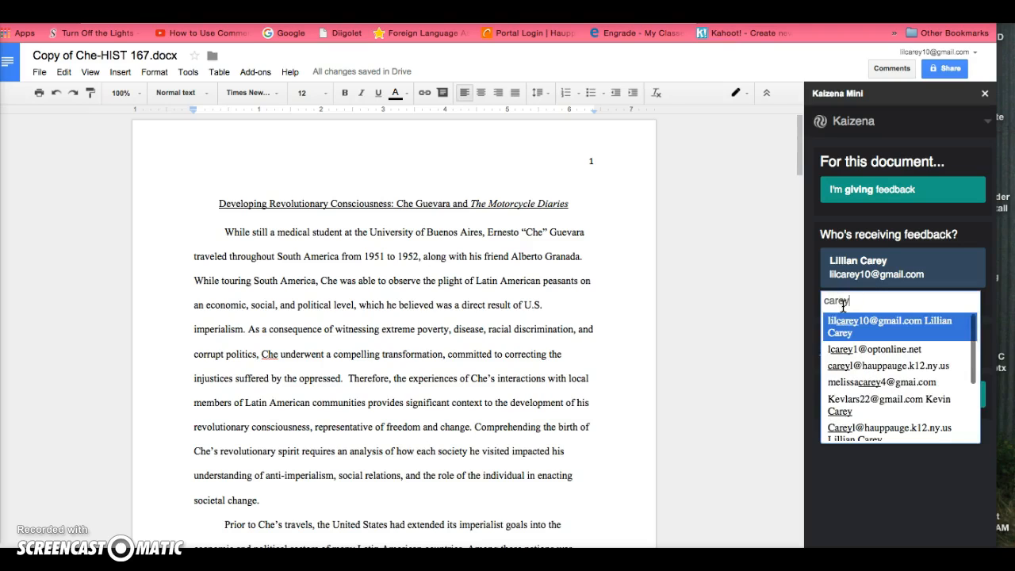
pyautogui.write('l')
pyautogui.click(851, 324)
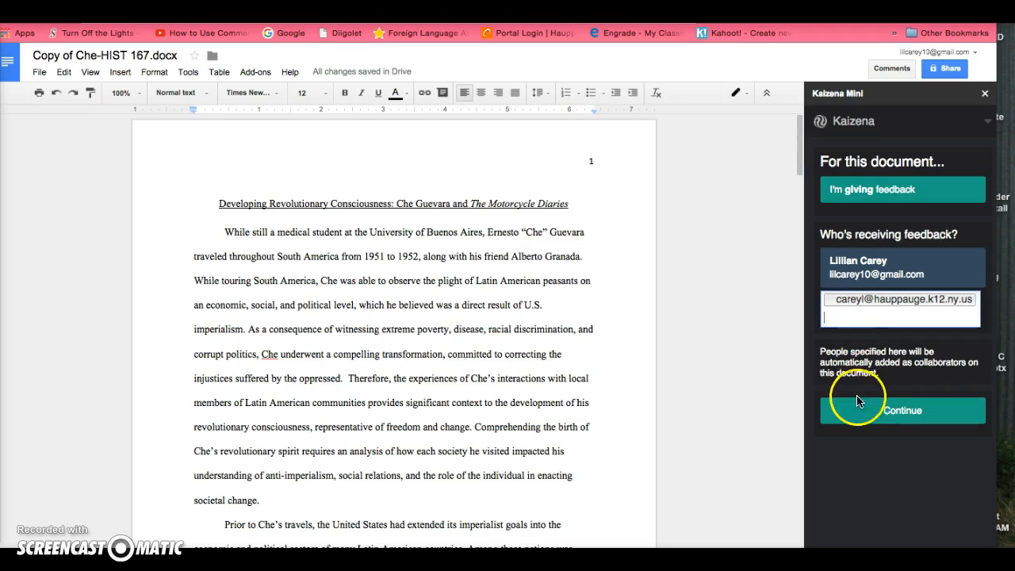
pyautogui.click(871, 412)
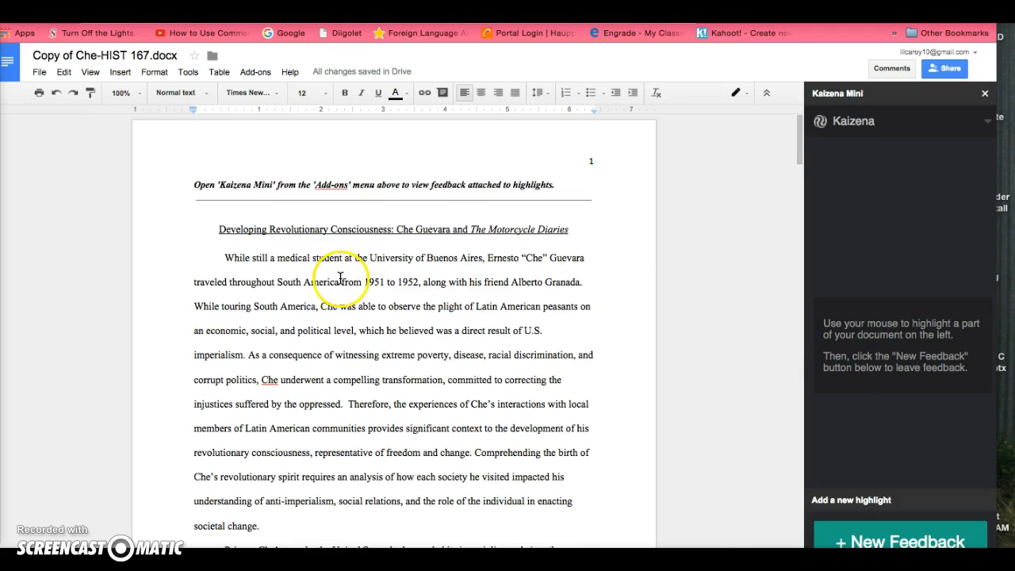
# - Highlight "While still a medical student at the University of Buenos Aires" in the first paragraph as new feedback
pyautogui.moveTo(226, 254); pyautogui.dragTo(482, 260)
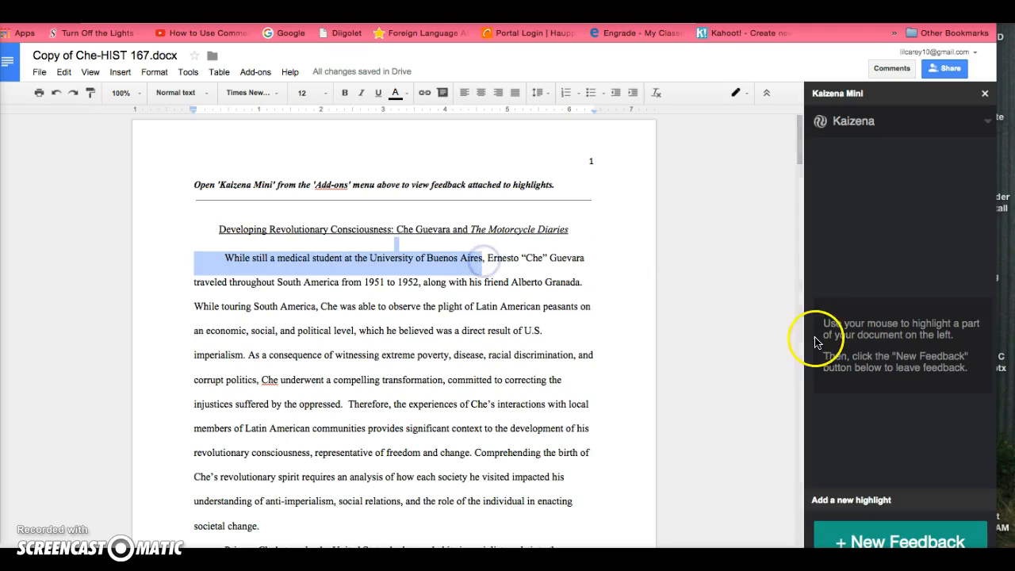
pyautogui.click(845, 536)
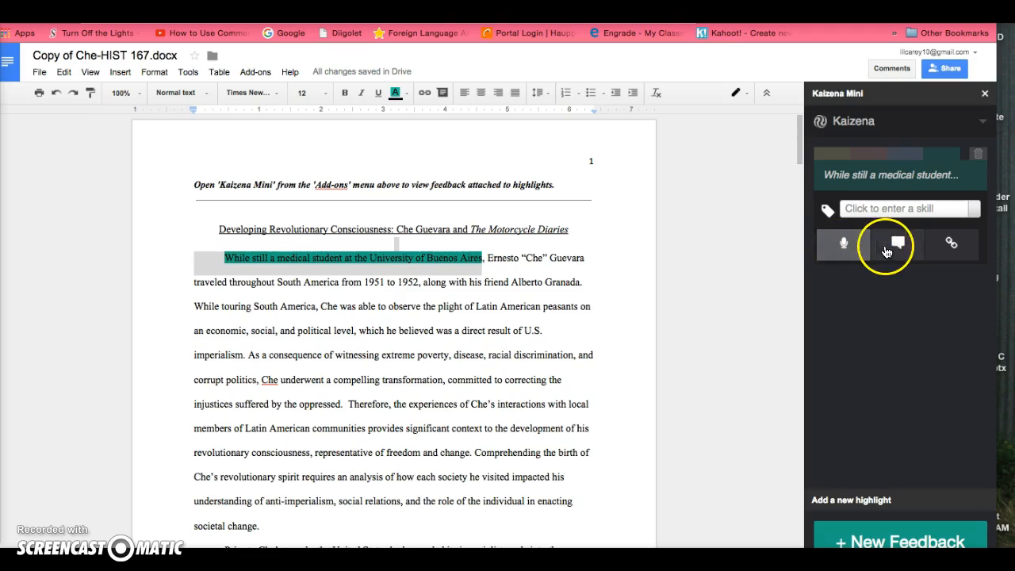
# - Record a short voice comment for the highlighted phrase
pyautogui.click(944, 251)
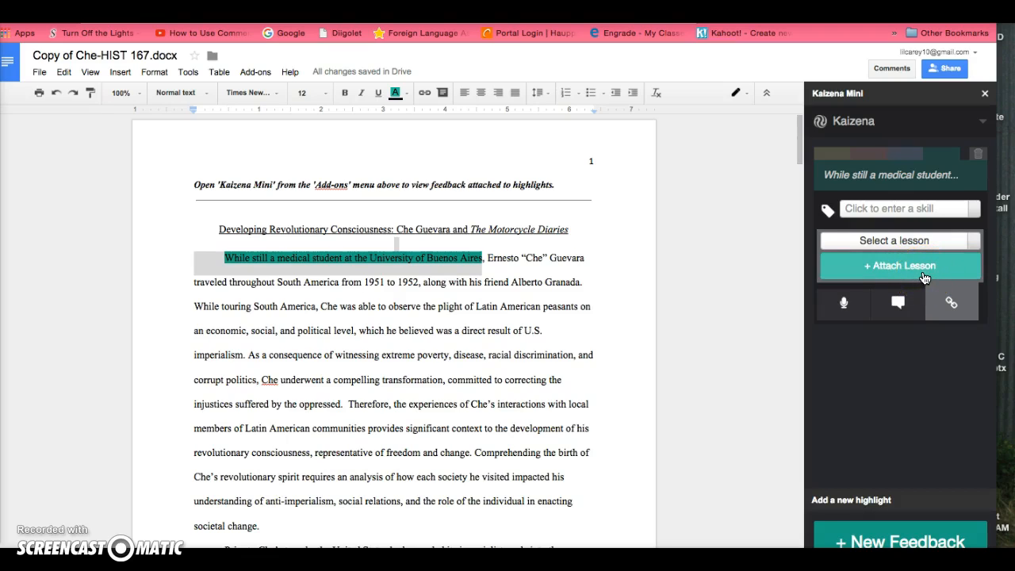
pyautogui.click(841, 304)
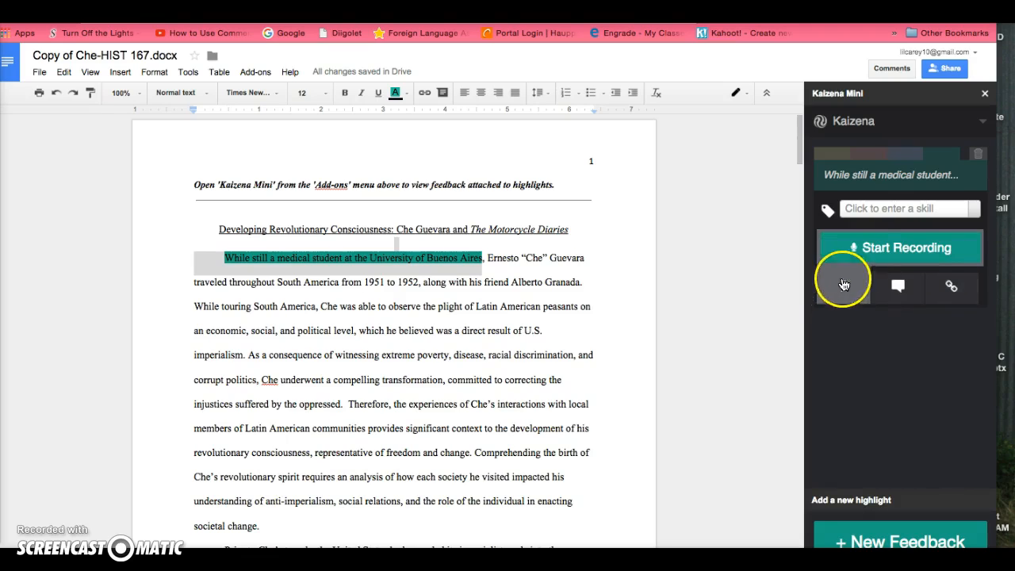
pyautogui.click(872, 253)
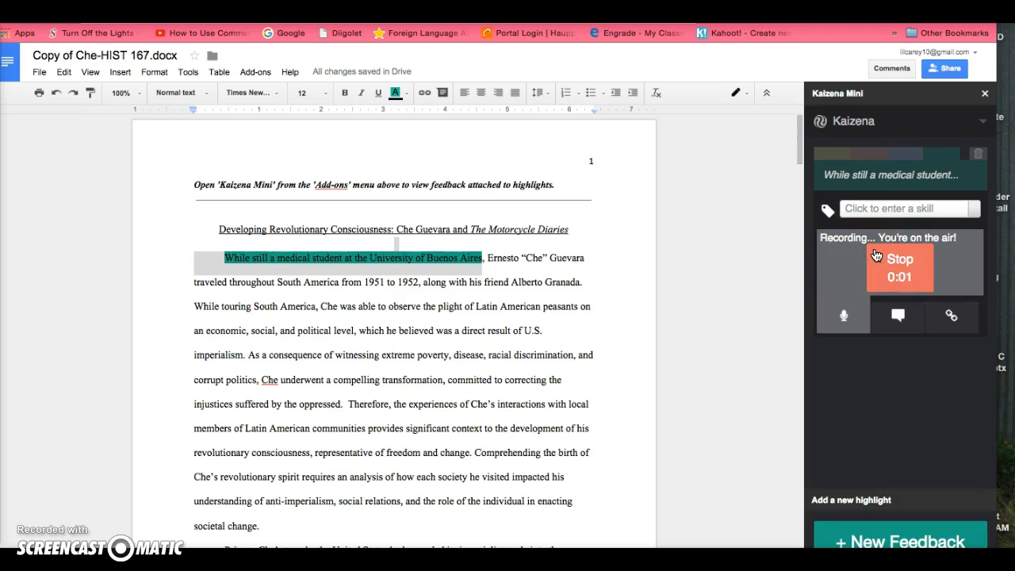
pyautogui.click(902, 253)
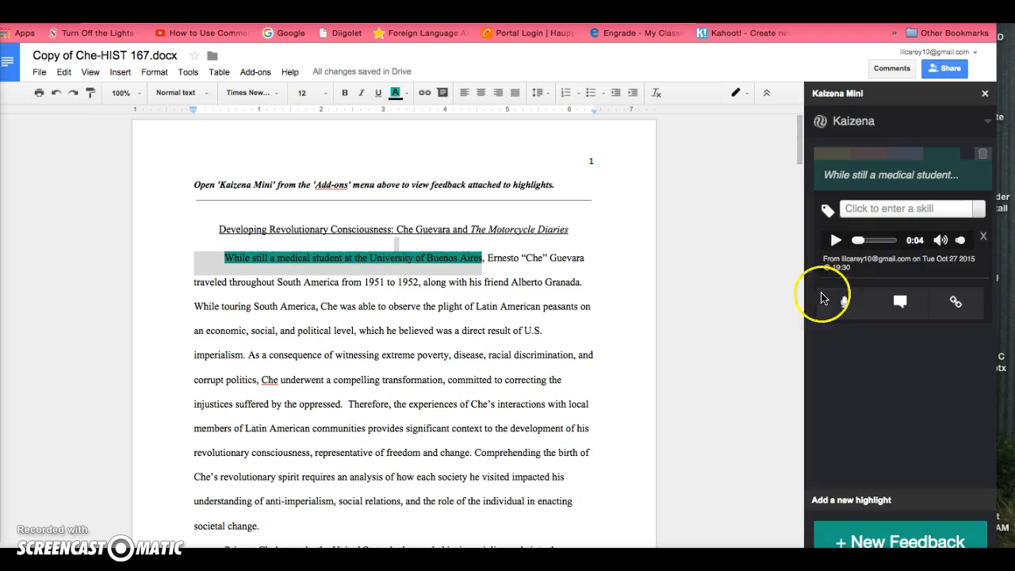
# - Highlight "This was caused" at the end of the second paragraph on page 1 as new feedback
pyautogui.scroll(-1, 568, 392)
pyautogui.scroll(-5, 568, 392)
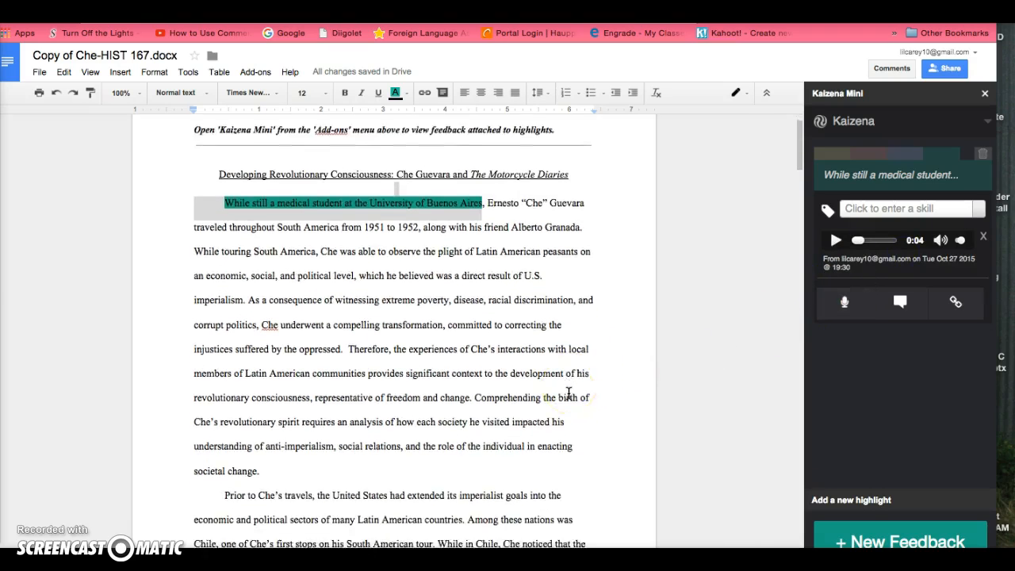
pyautogui.scroll(-2, 568, 393)
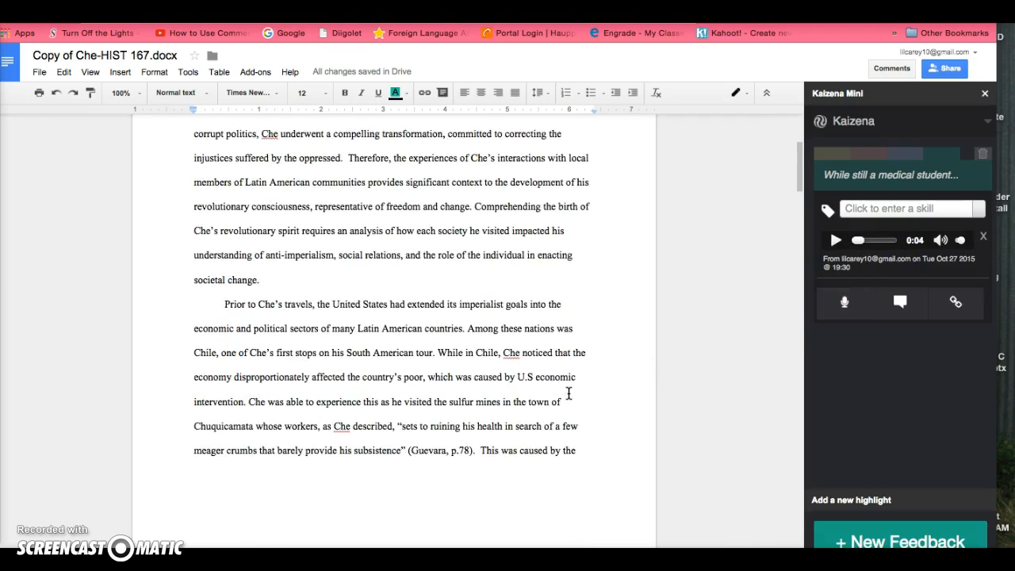
pyautogui.scroll(-1, 568, 392)
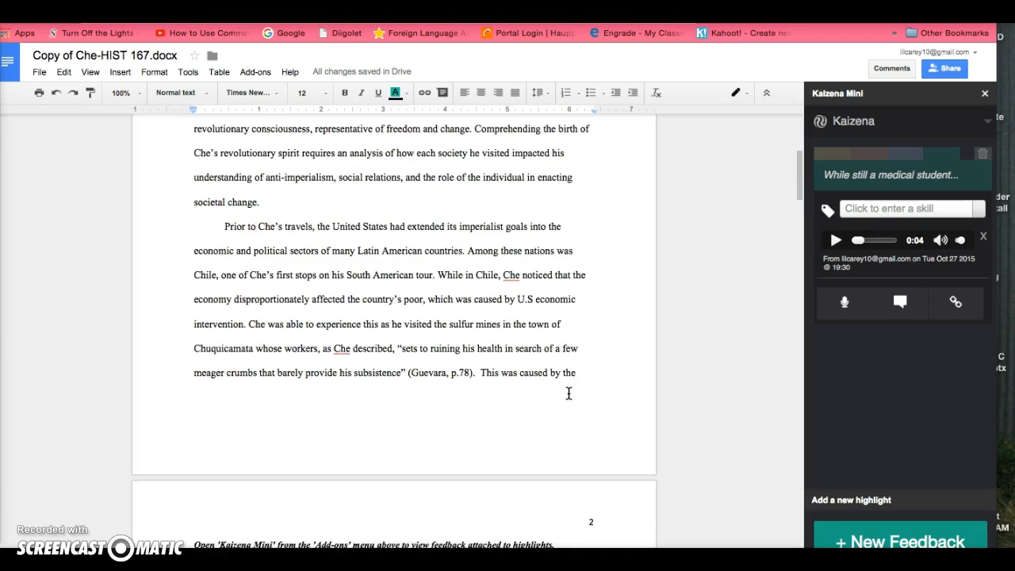
pyautogui.scroll(-2, 568, 392)
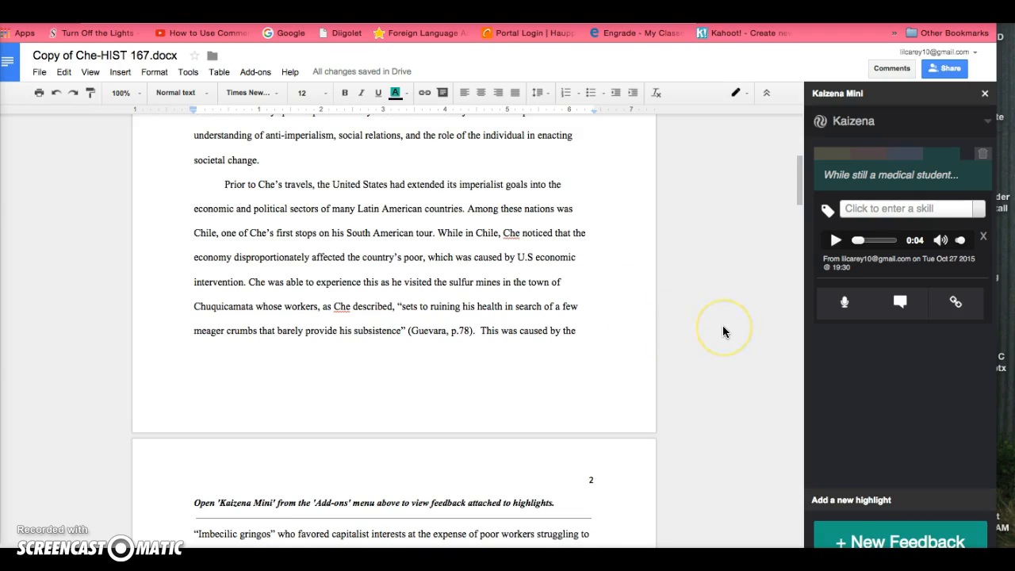
pyautogui.scroll(-1, 723, 331)
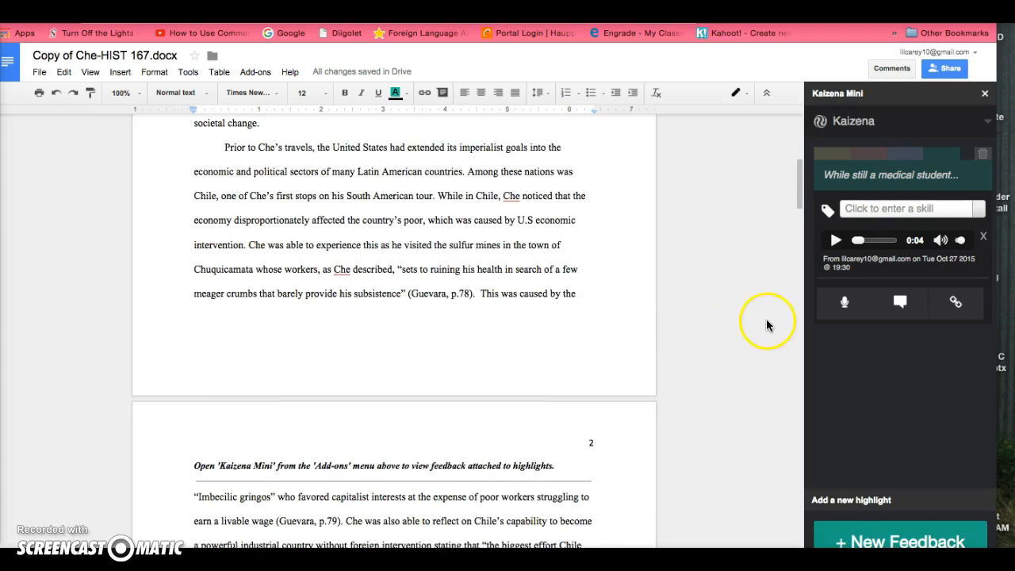
pyautogui.moveTo(481, 294); pyautogui.dragTo(552, 302)
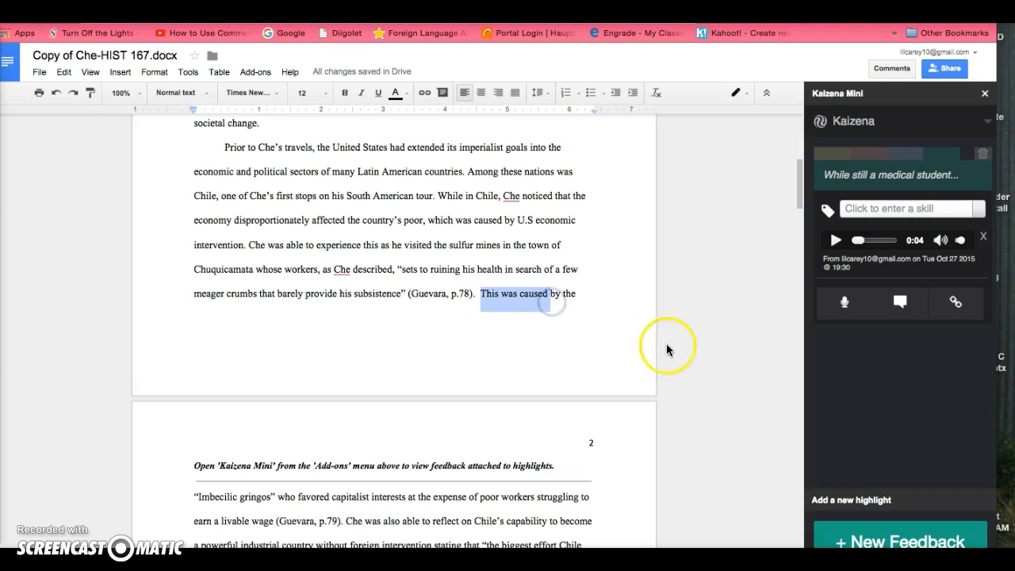
pyautogui.click(852, 536)
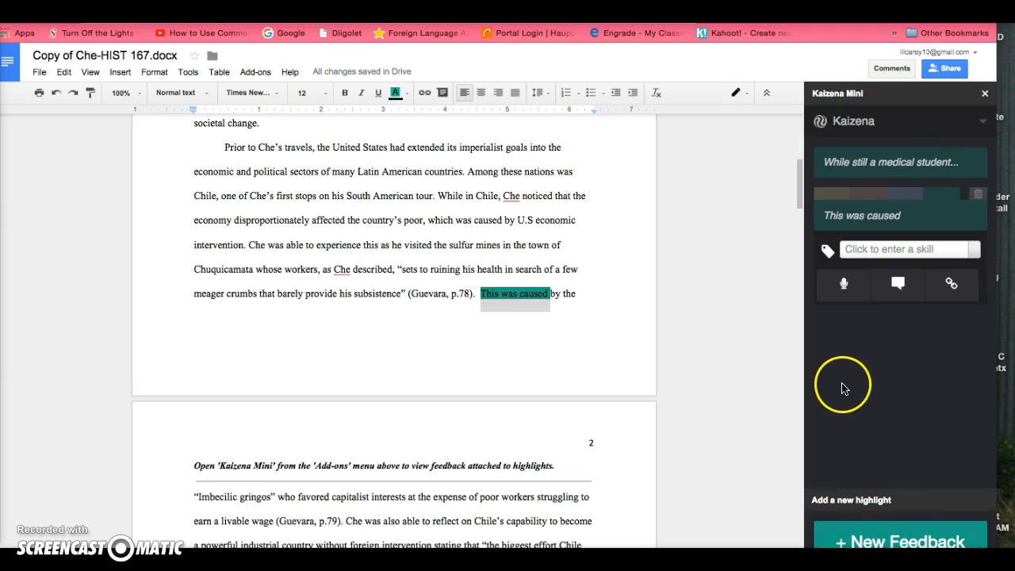
# - Add the text comment "Good point" to this highlight
pyautogui.click(898, 286)
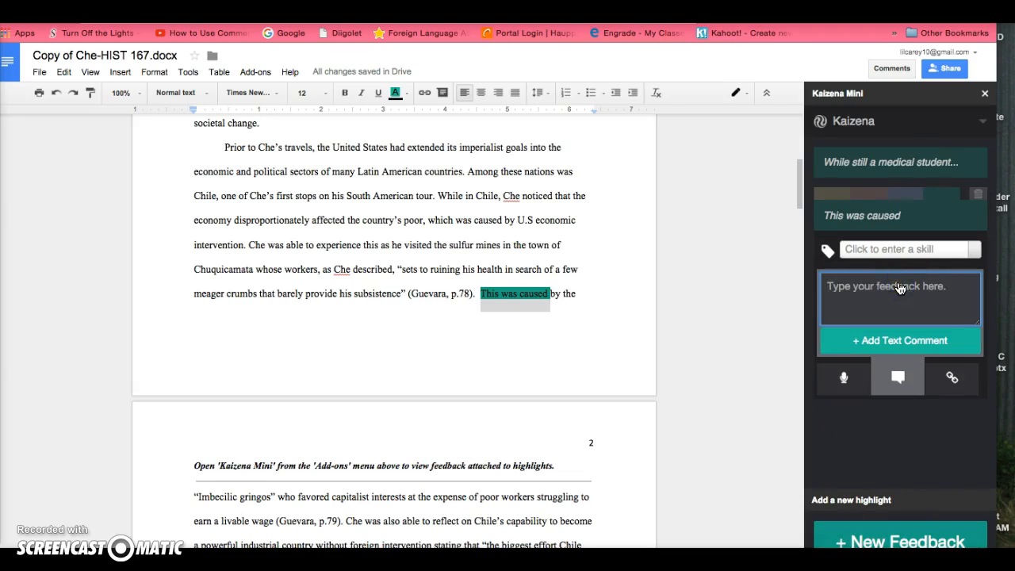
pyautogui.click(860, 292)
pyautogui.write('Good point')
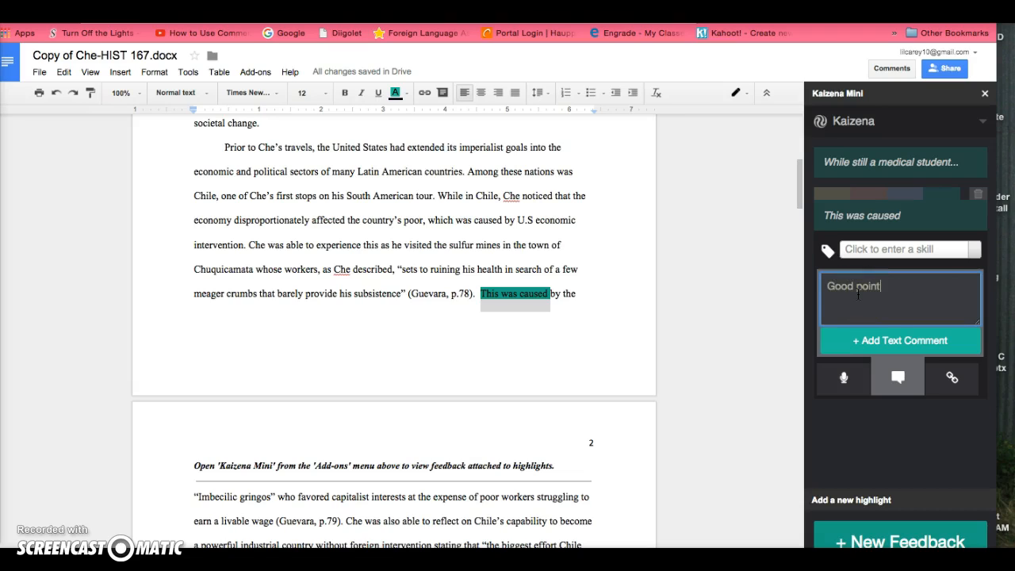
pyautogui.click(882, 339)
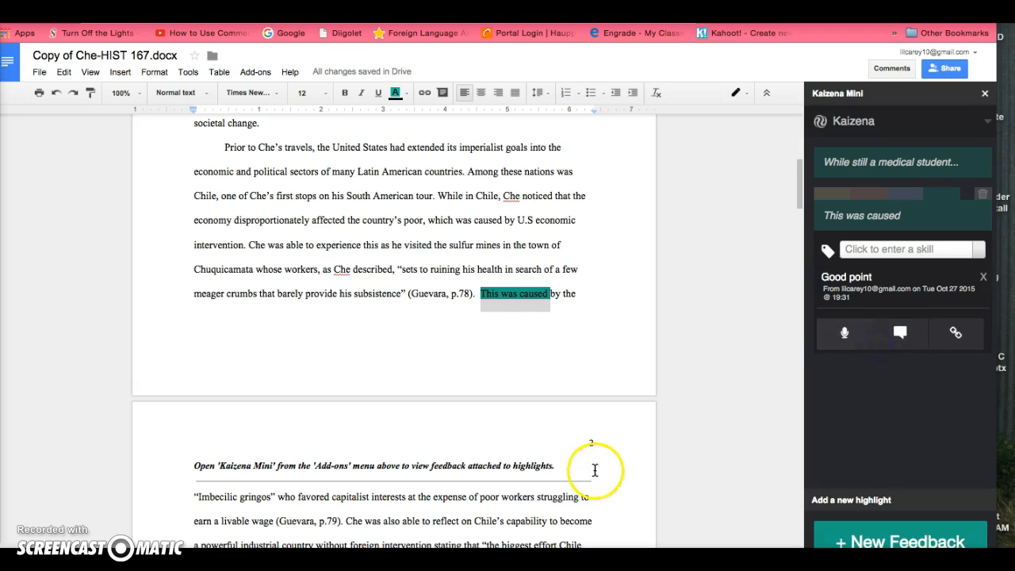
# - Highlight "Che would condemn such" on page 2 as new feedback
pyautogui.scroll(-5, 494, 483)
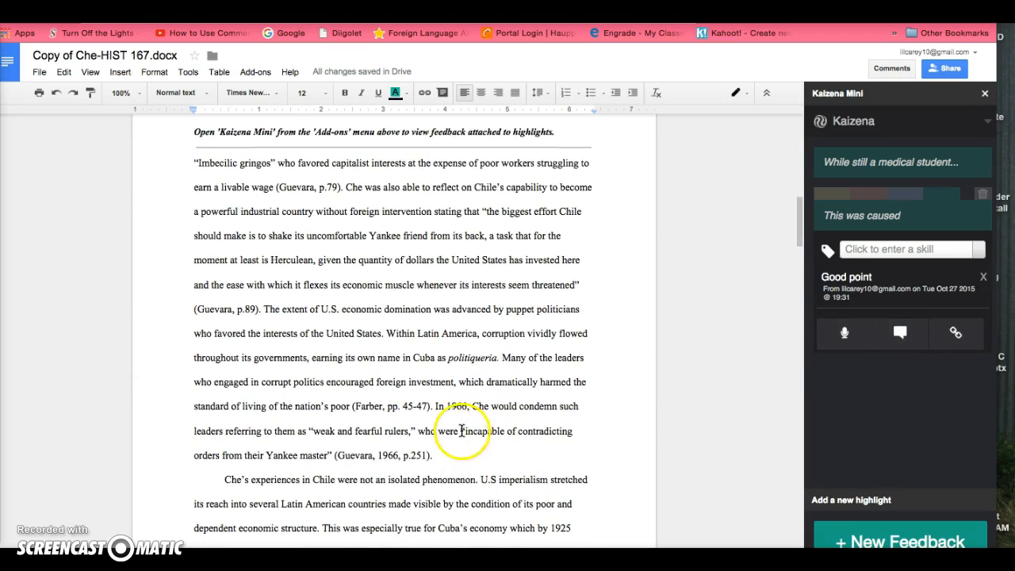
pyautogui.moveTo(472, 406); pyautogui.dragTo(584, 410)
pyautogui.click(825, 536)
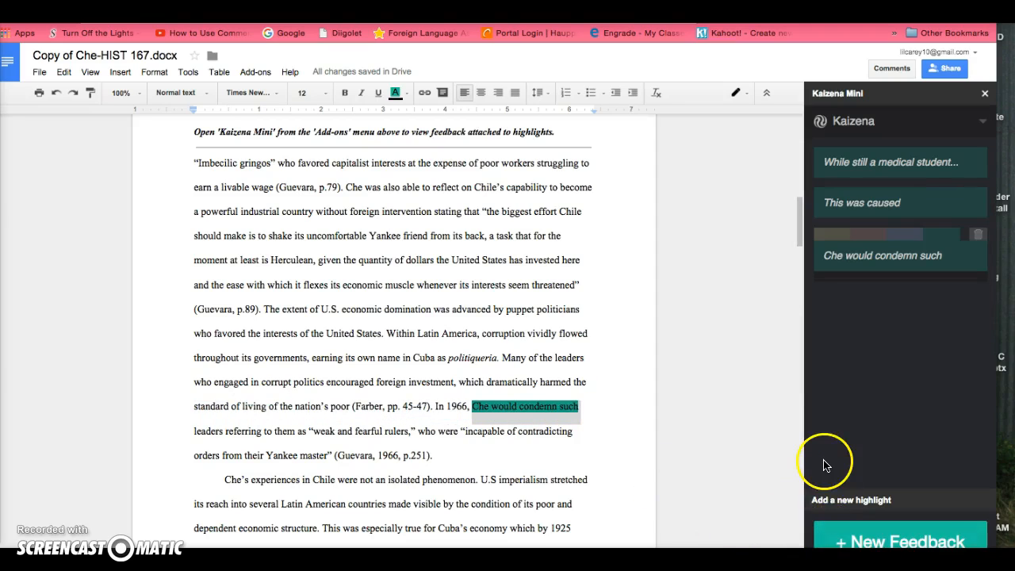
# - Record a voice comment for the "Che would condemn such" highlight
pyautogui.click(844, 323)
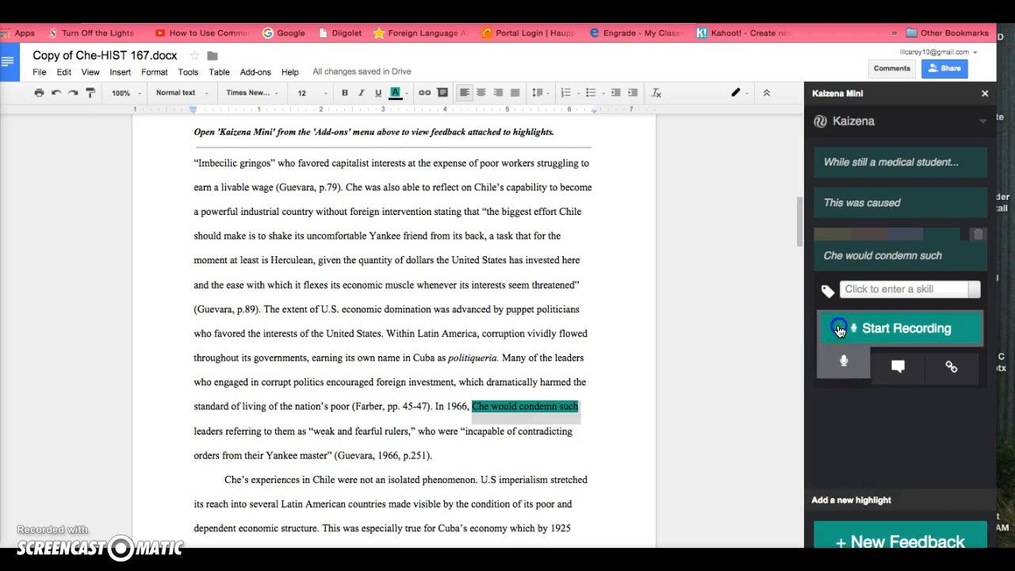
pyautogui.click(858, 327)
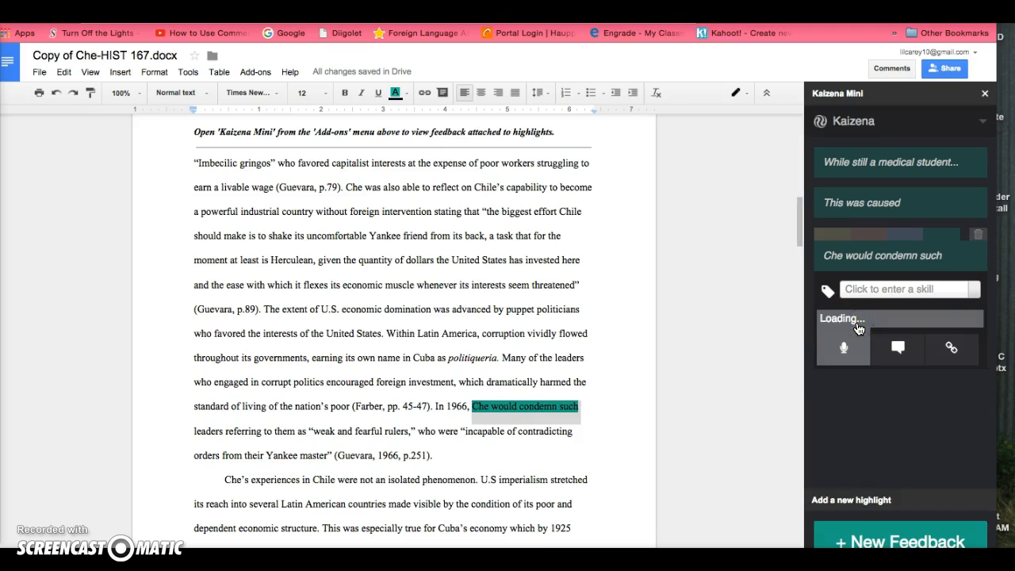
pyautogui.click(894, 349)
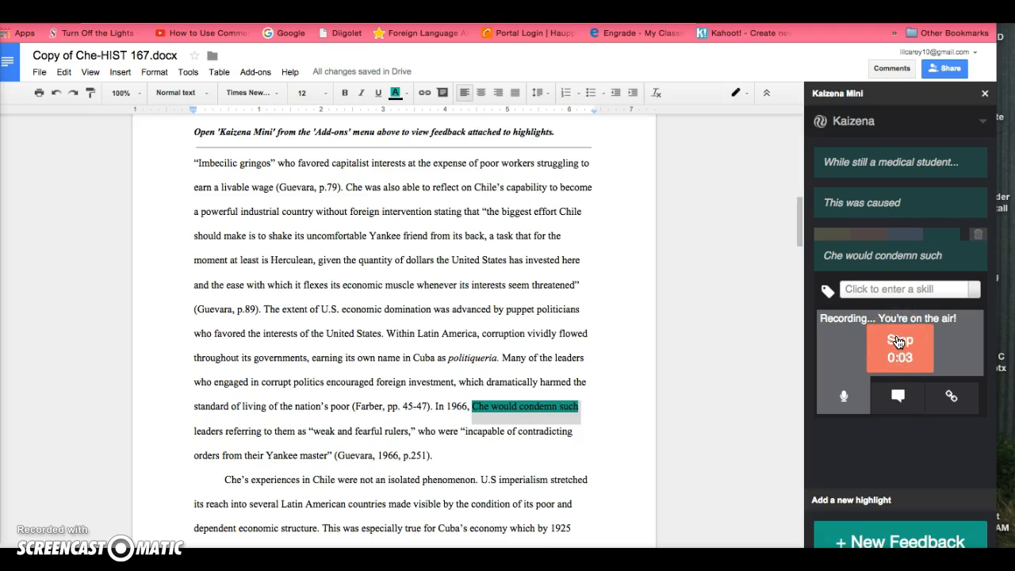
# - Stop recording the voice comment on the "Che would condemn such" highlight
pyautogui.click(898, 341)
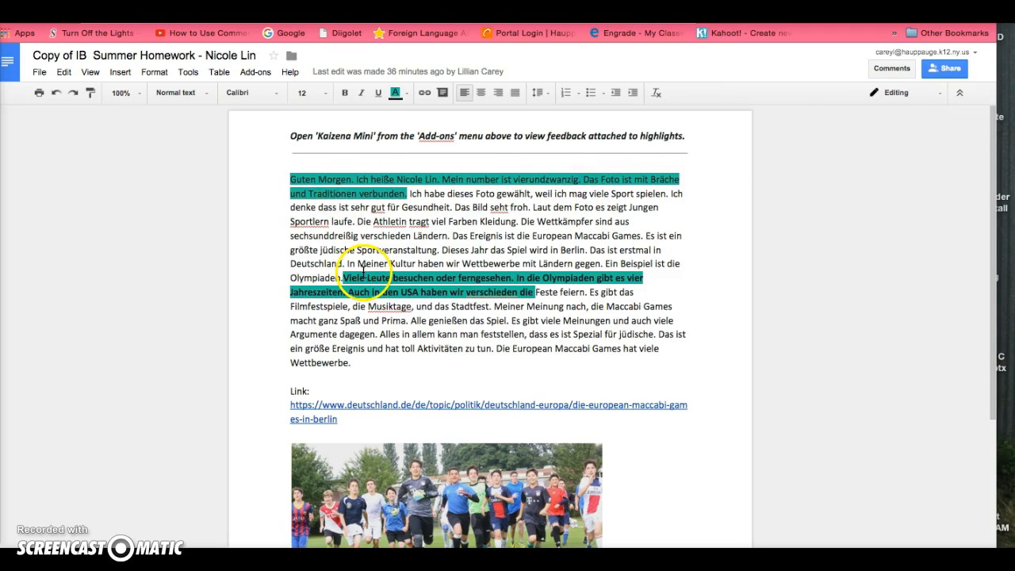
# - Open the Kaizena Mini sidebar from the add-ons in the German summer homework document
pyautogui.click(255, 71)
pyautogui.moveTo(266, 97)
pyautogui.moveTo(268, 115)
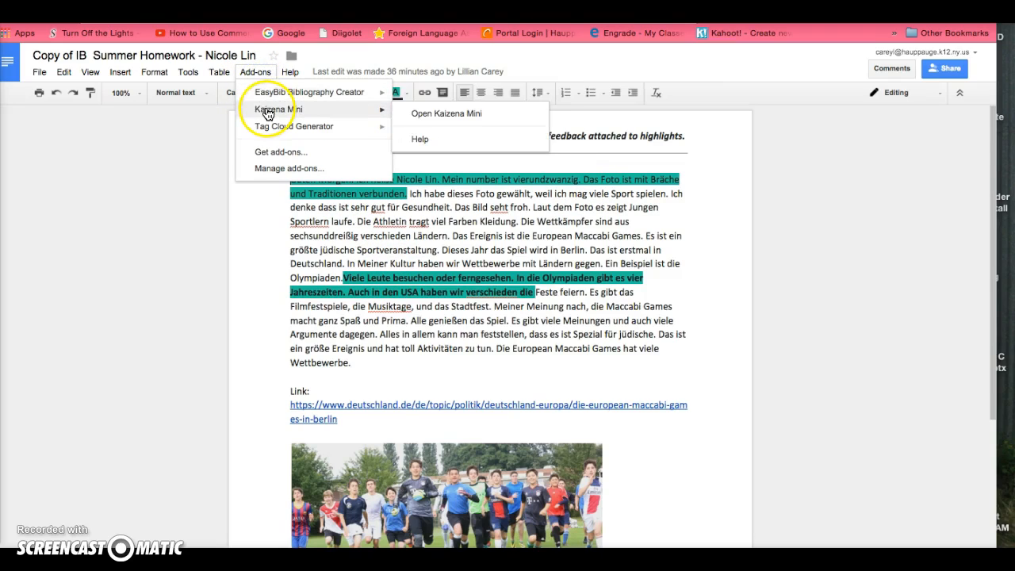
pyautogui.click(408, 114)
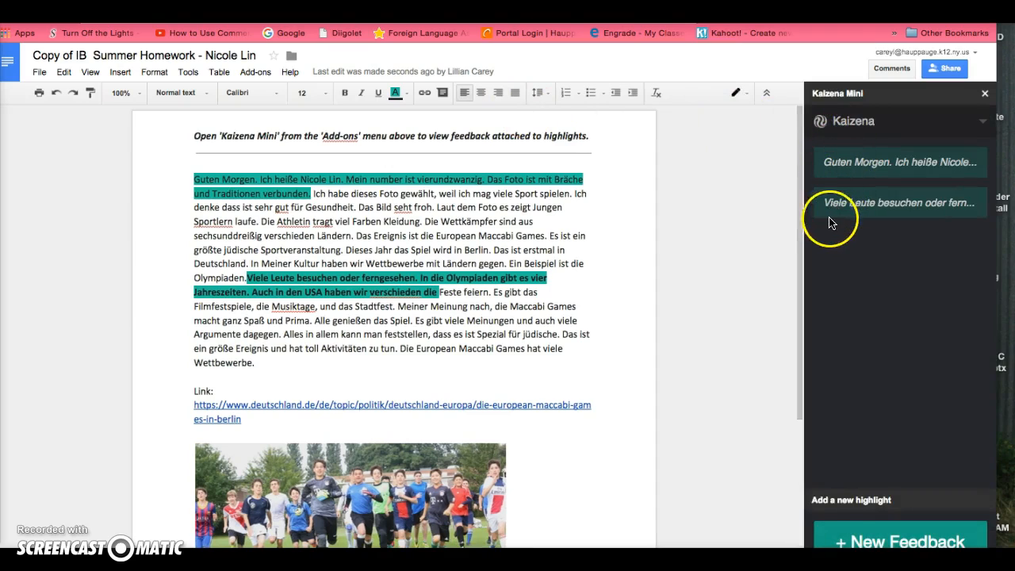
# - Expand the "Guten Morgen" and "Viele Leute besuchen" highlights and play their attached voice comments
pyautogui.click(836, 162)
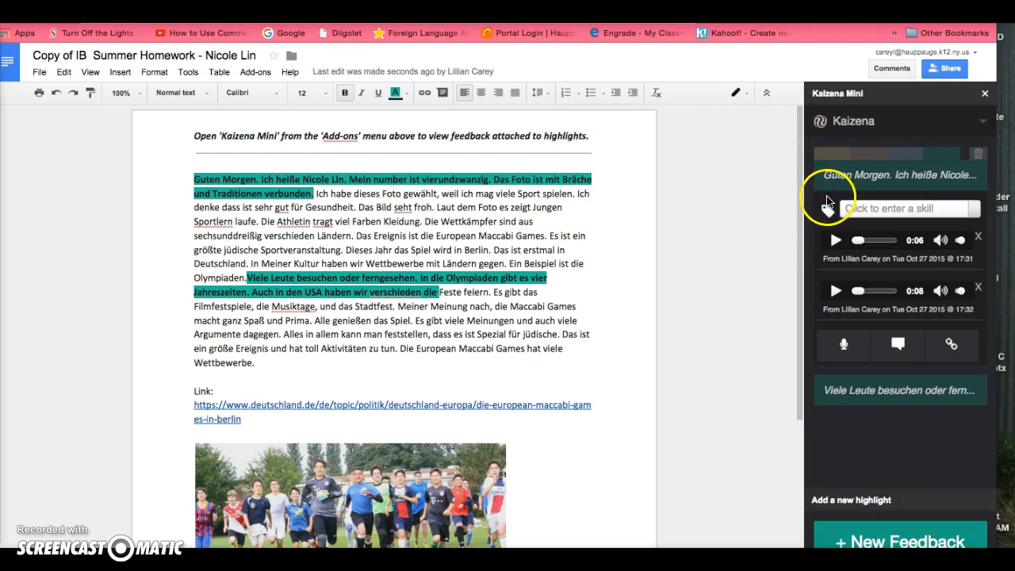
pyautogui.click(836, 241)
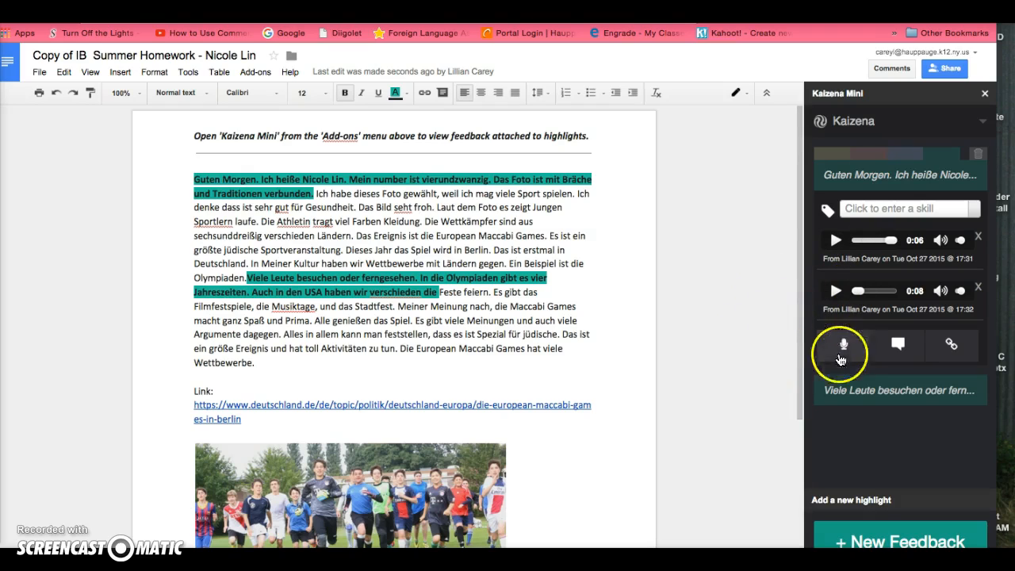
pyautogui.click(833, 389)
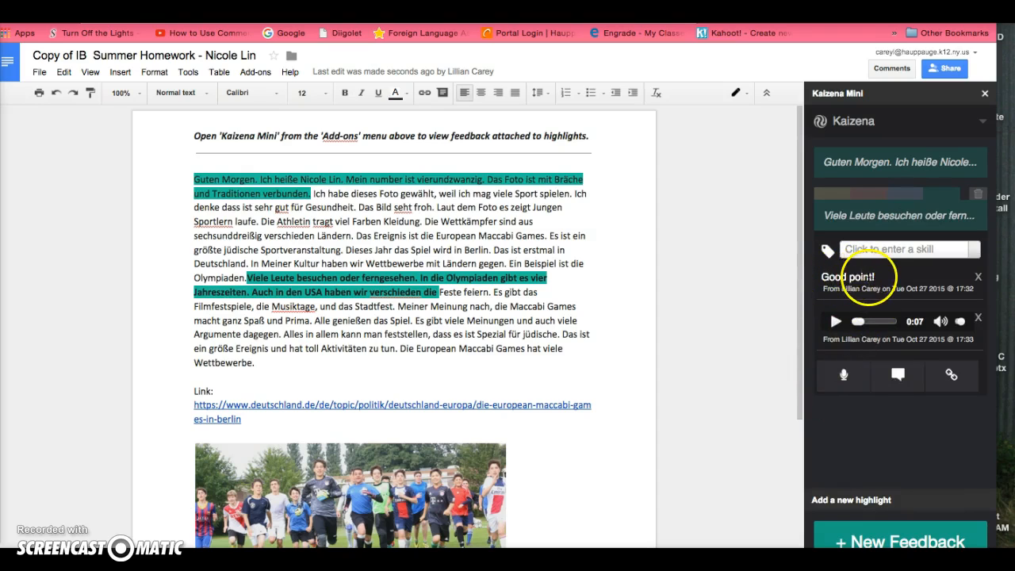
pyautogui.click(837, 323)
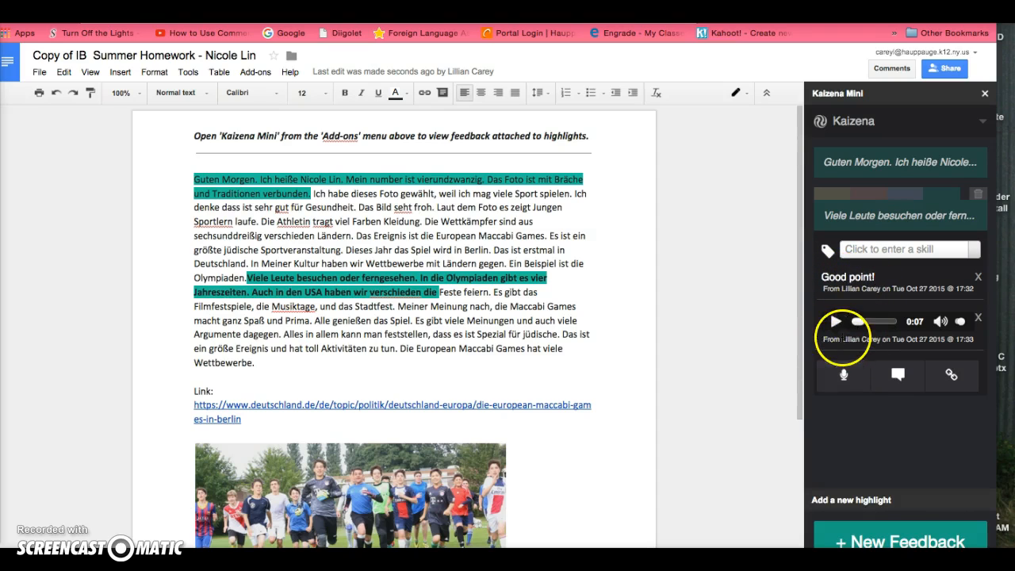